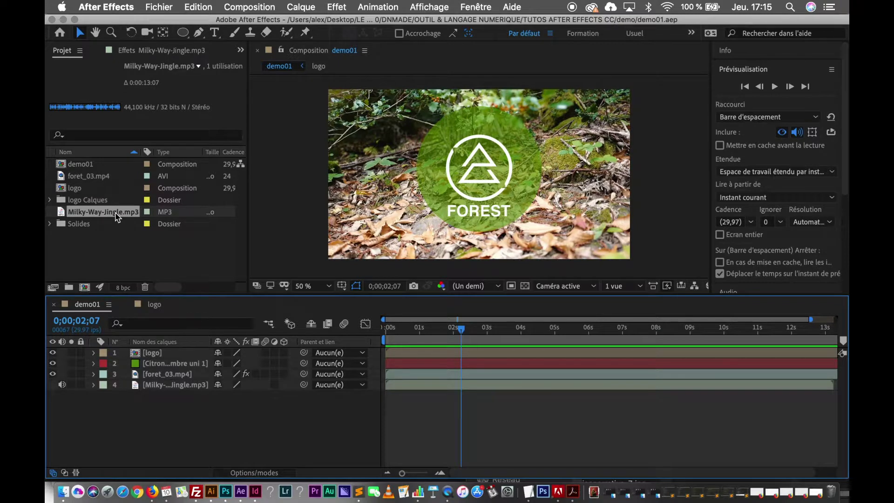
Examine the audio effects available for the Milky-Way-Jingle.mp3 layer.
click(170, 386)
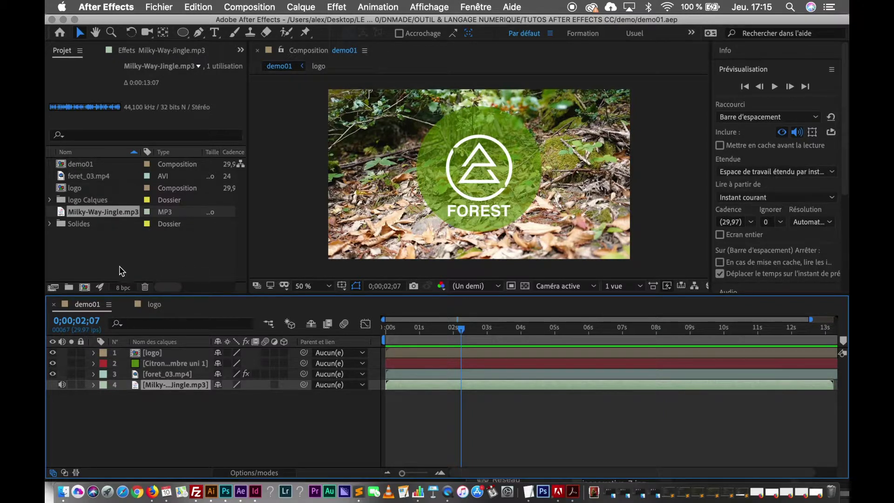
click(337, 8)
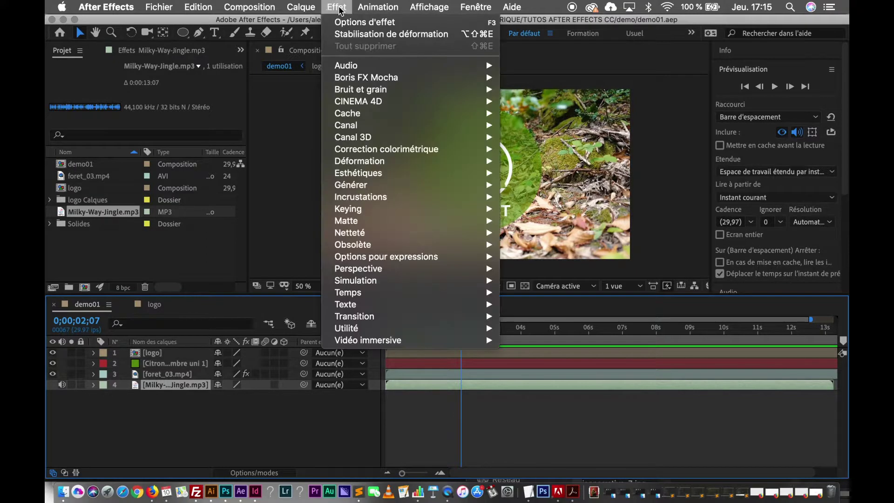
mouse_move(359, 70)
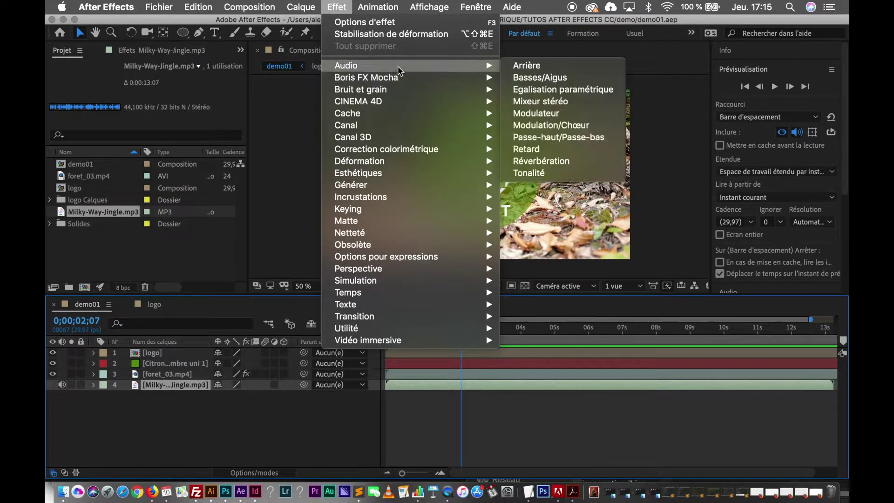
click(335, 8)
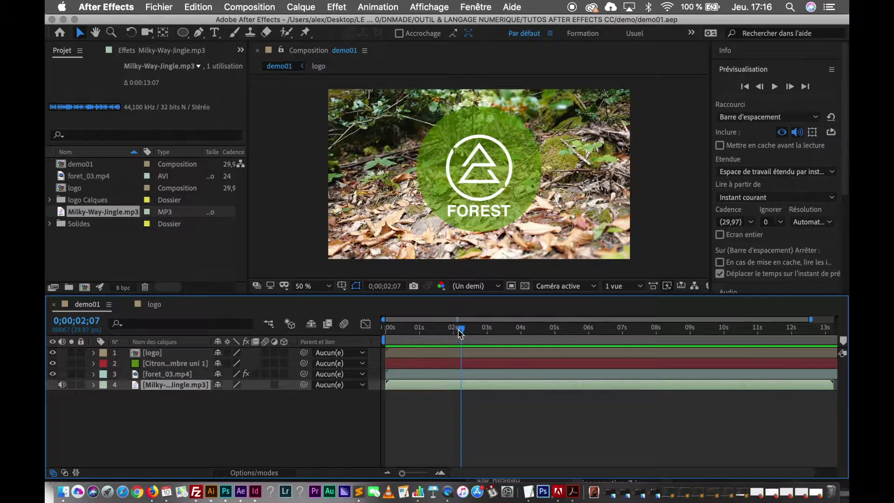
Preview the demo01 composition with its sound from the beginning, and return to frame 0.
drag(461, 332, 361, 331)
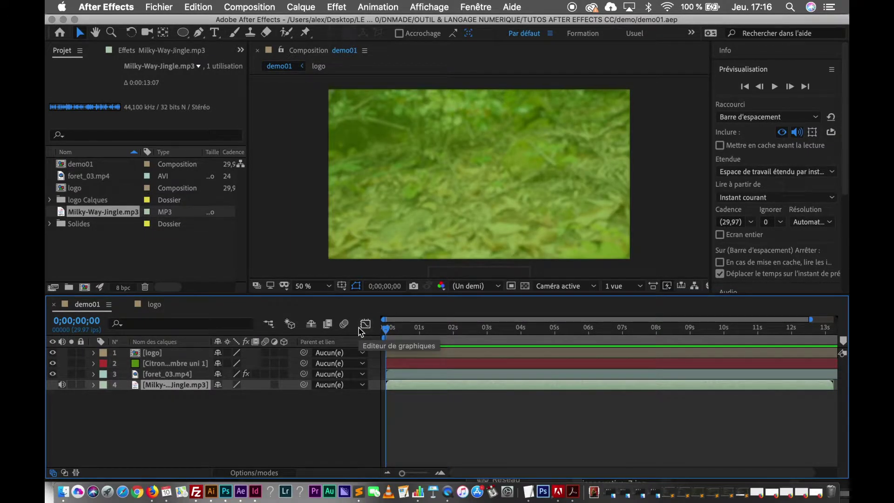
key(space)
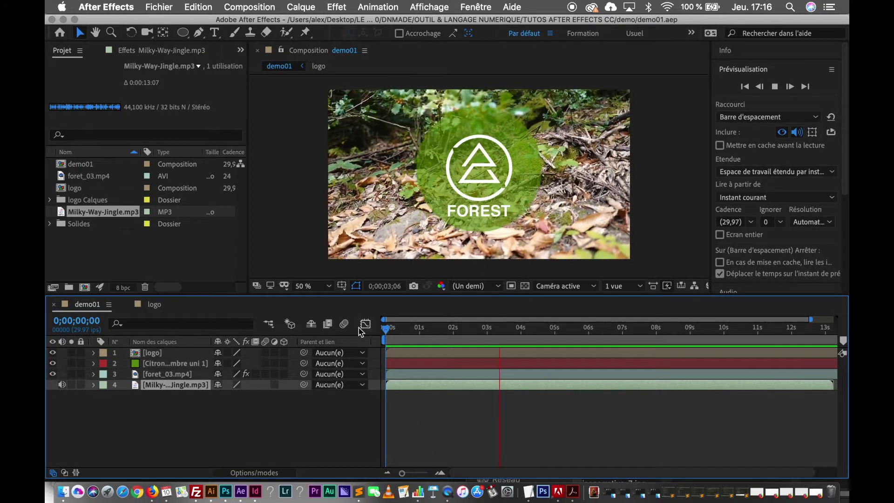
key(space)
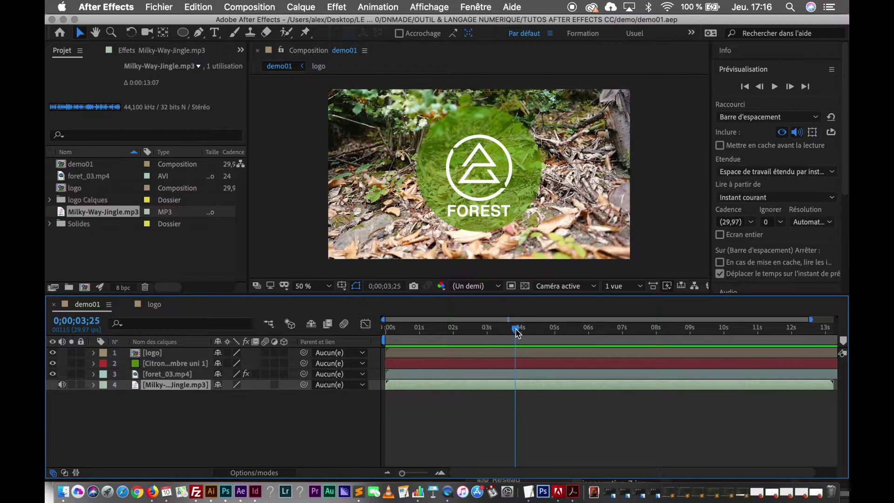
drag(516, 332, 373, 329)
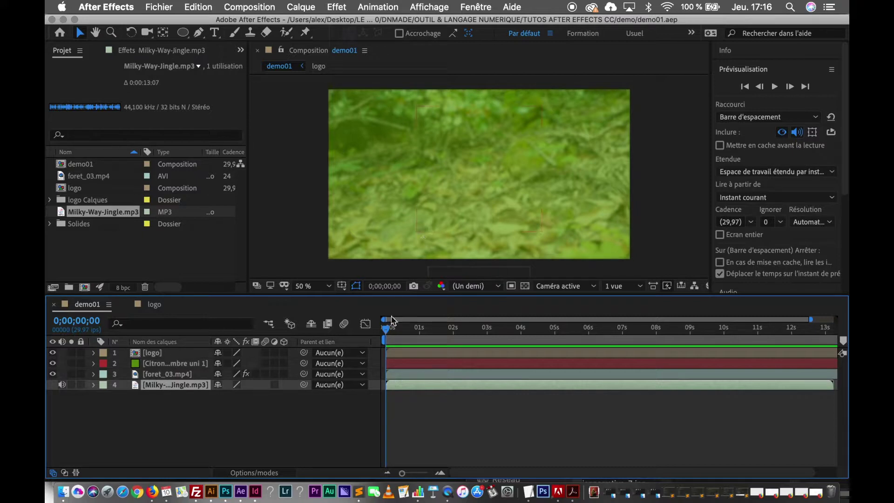
Shift the Milky-Way-Jingle.mp3 layer later in time so it starts at 0;00;00;26.
click(386, 329)
drag(386, 329, 415, 336)
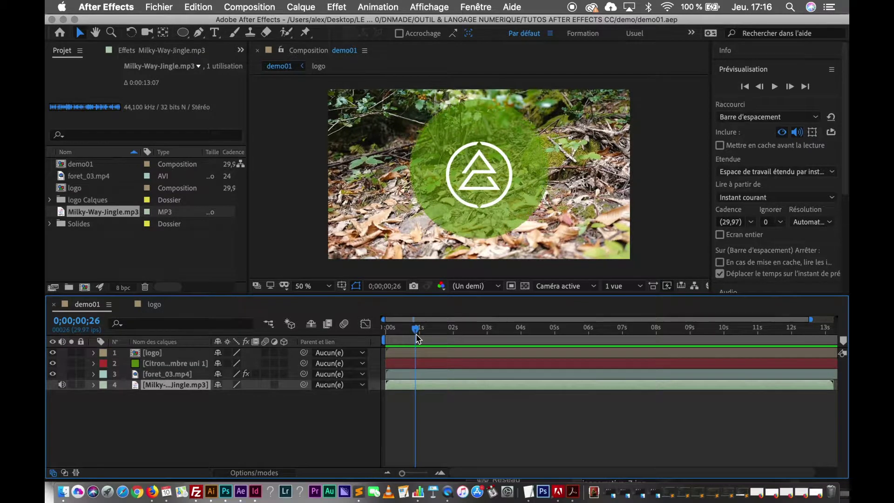
click(397, 386)
drag(398, 386, 438, 391)
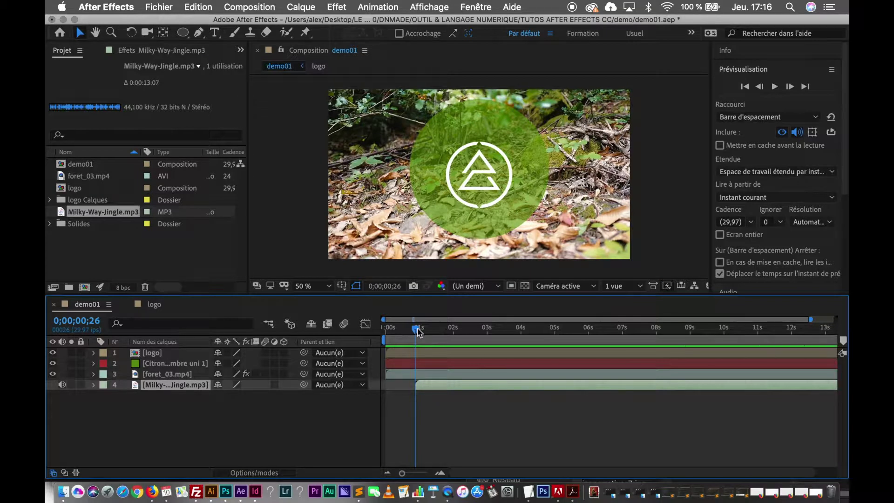
Preview the composition from frame 0 with the shifted jingle, and return to the beginning.
drag(417, 331, 382, 336)
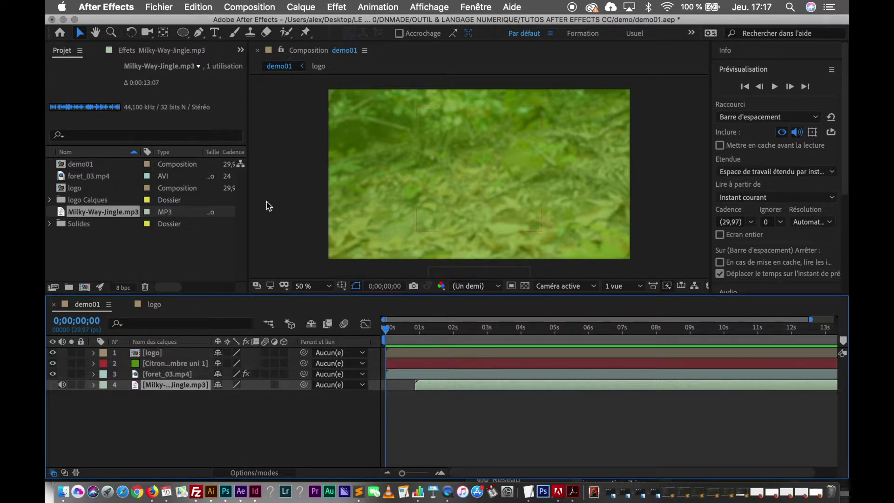
key(space)
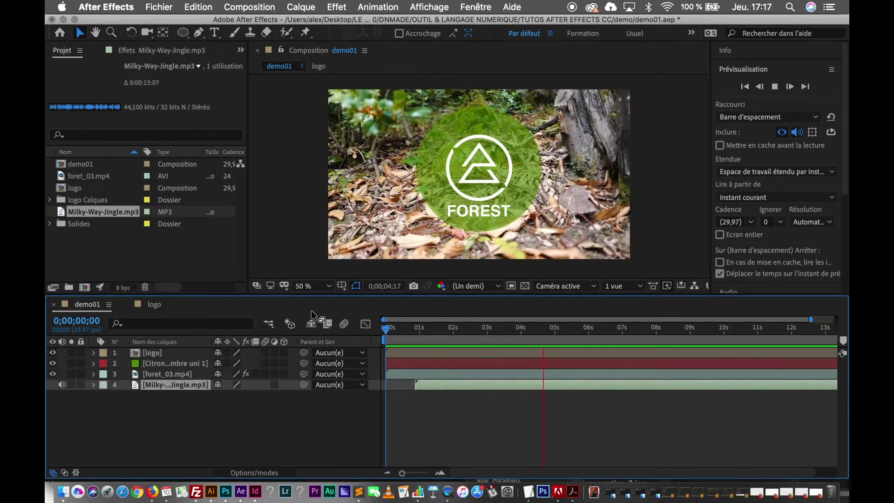
key(space)
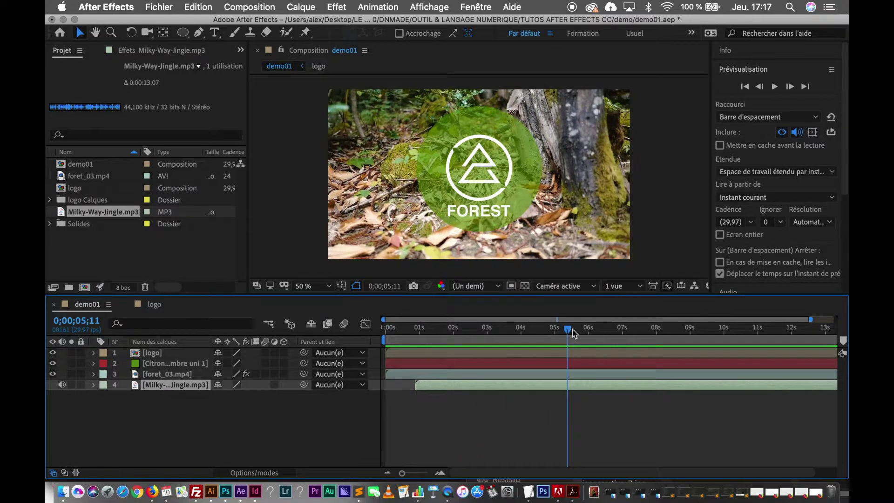
drag(569, 330, 385, 329)
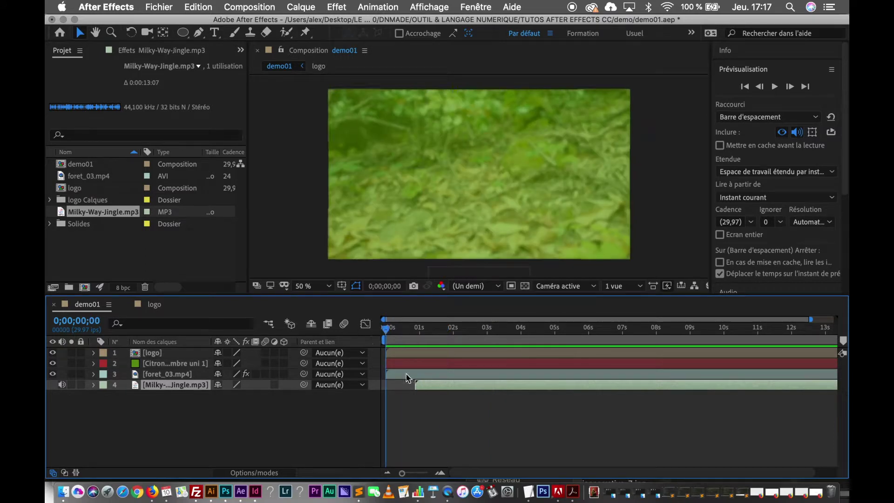
Expand the jingle layer's audio properties to show its audio level and waveform in the timeline.
click(94, 385)
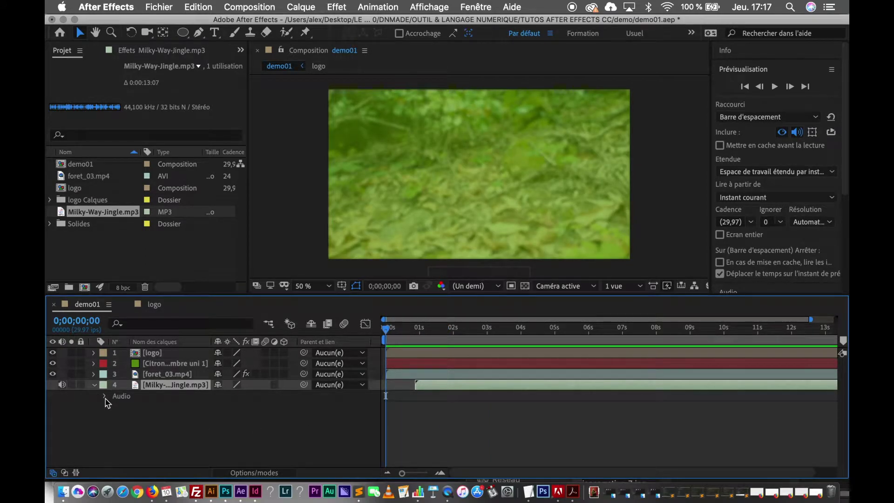
click(106, 397)
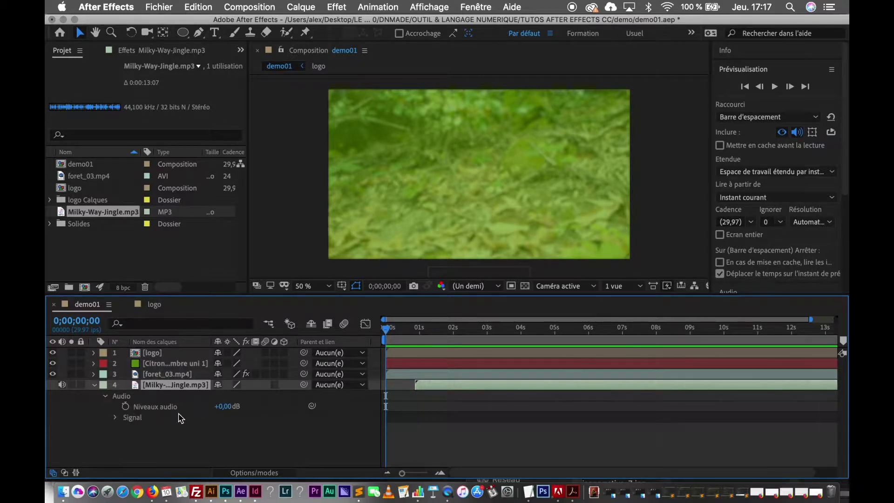
click(115, 417)
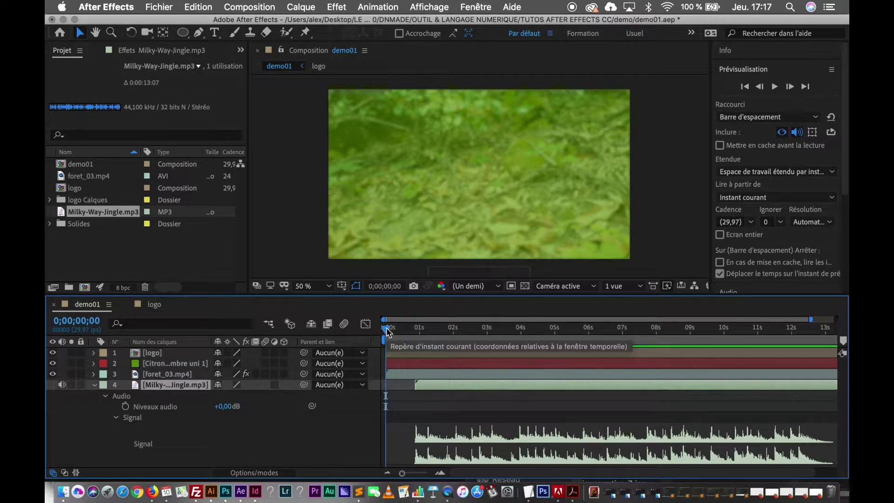
Try an audio level of +10 dB on the jingle layer and restore it to 0 dB.
click(229, 407)
text(10)
click(310, 410)
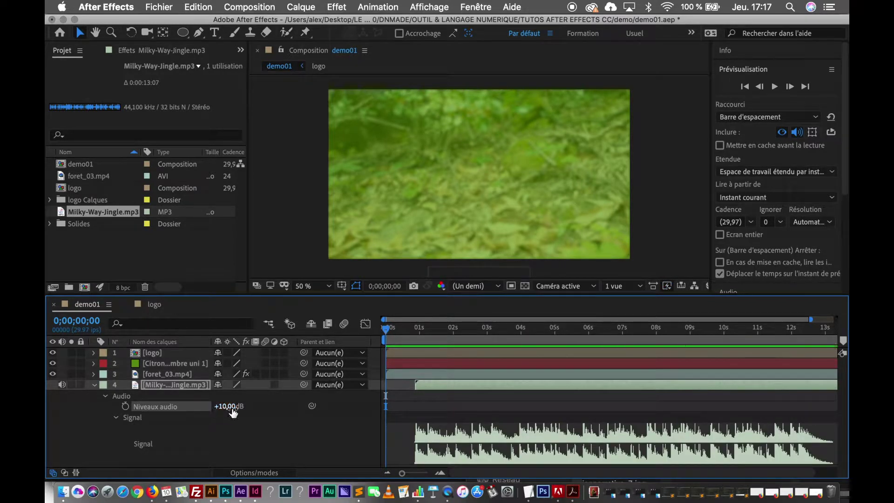
mouse_move(233, 410)
mouse_down()
mouse_move(188, 411)
mouse_move(234, 417)
mouse_up()
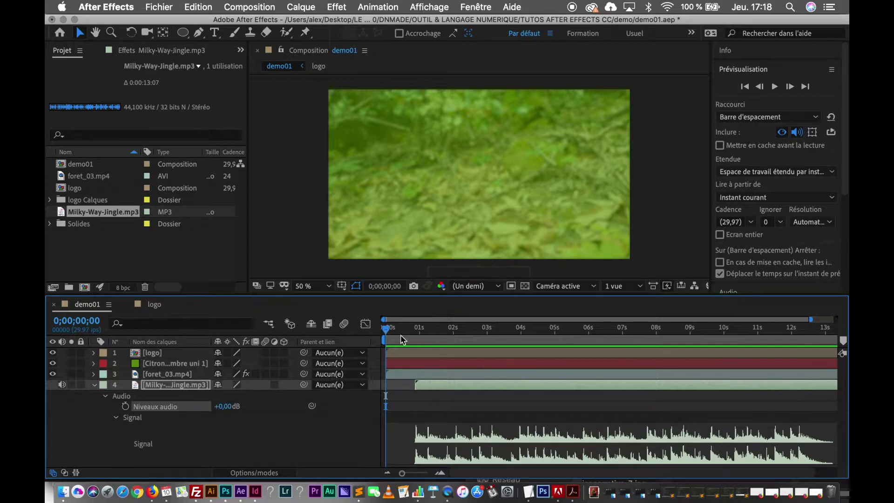
Create a jingle fade-in with audio level keyframes of -91 dB at 0;00;00;00 and 0 dB at 0;00;00;26.
click(125, 408)
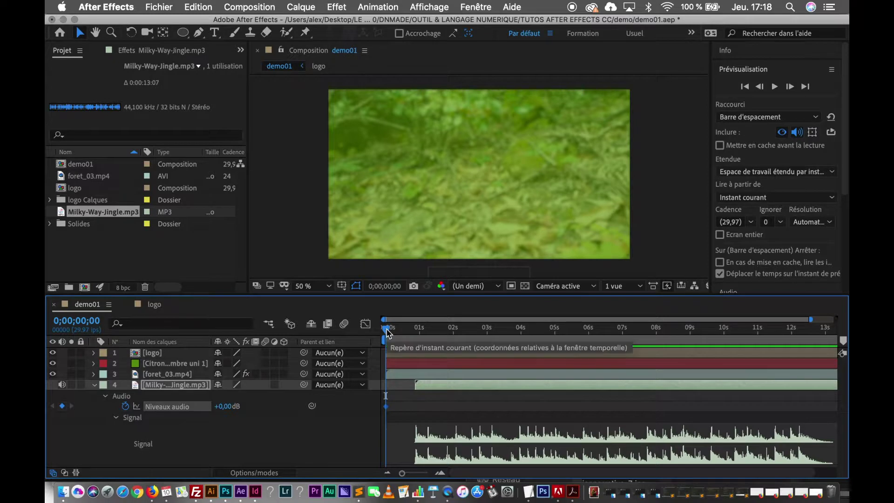
drag(387, 332, 413, 341)
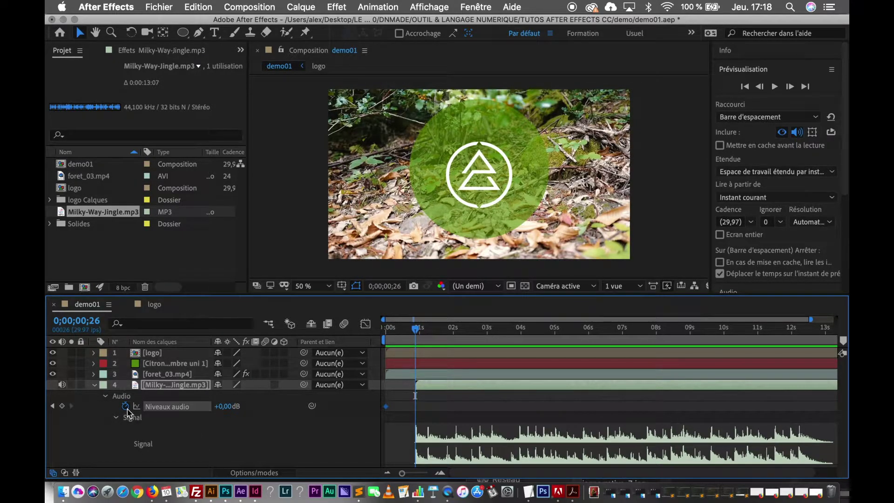
click(62, 407)
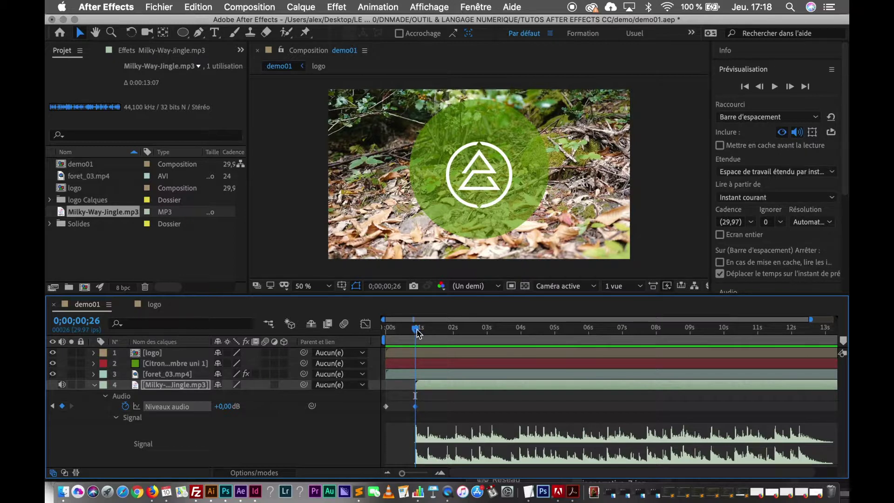
drag(418, 332, 363, 334)
click(386, 407)
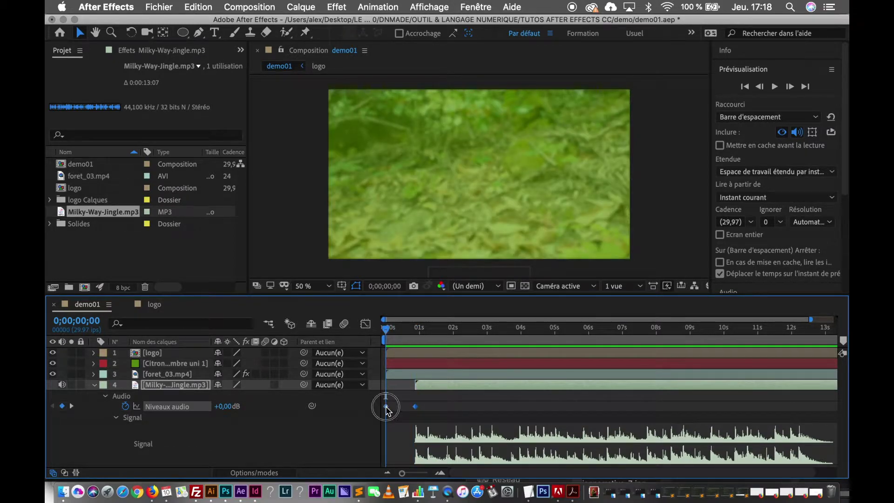
drag(224, 406, 163, 408)
Move the second audio level keyframe later, to the first strong waveform peak just past one second.
click(416, 406)
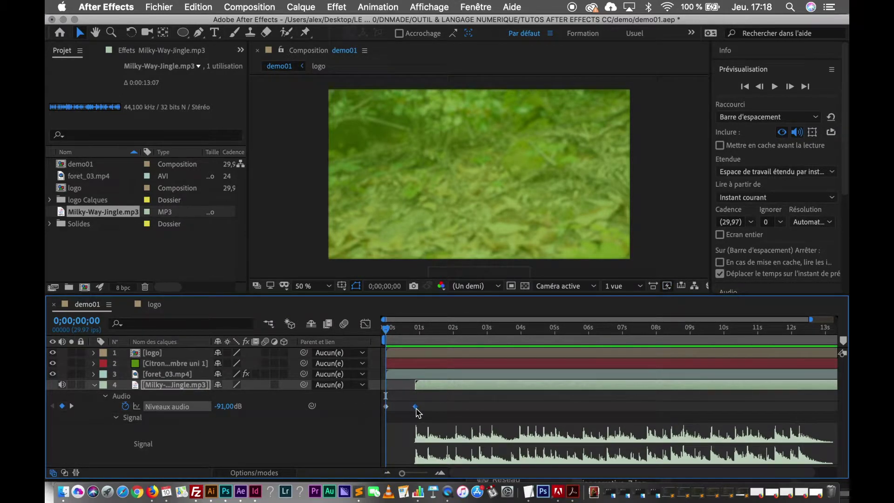
drag(415, 408, 428, 414)
drag(428, 411, 431, 412)
drag(403, 475, 424, 475)
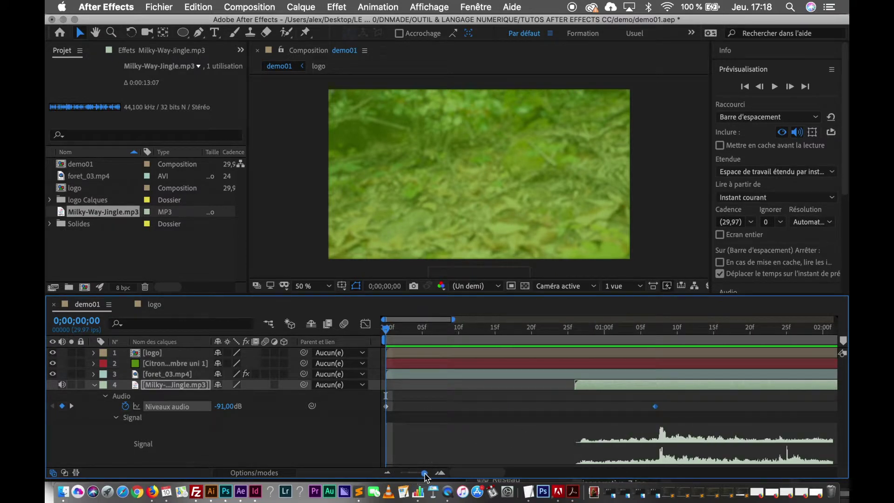
drag(657, 410, 665, 413)
drag(424, 474, 400, 475)
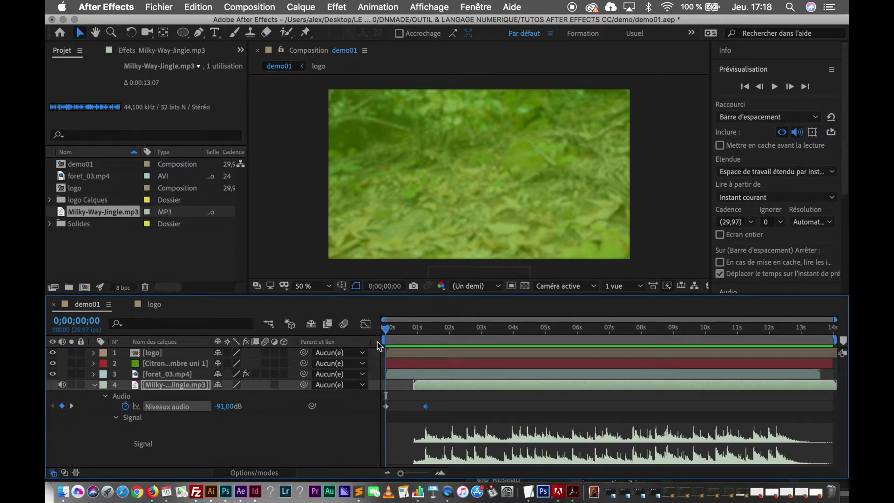
Preview the composition twice from the beginning to check the jingle's fade-in against the logo animation.
key(space)
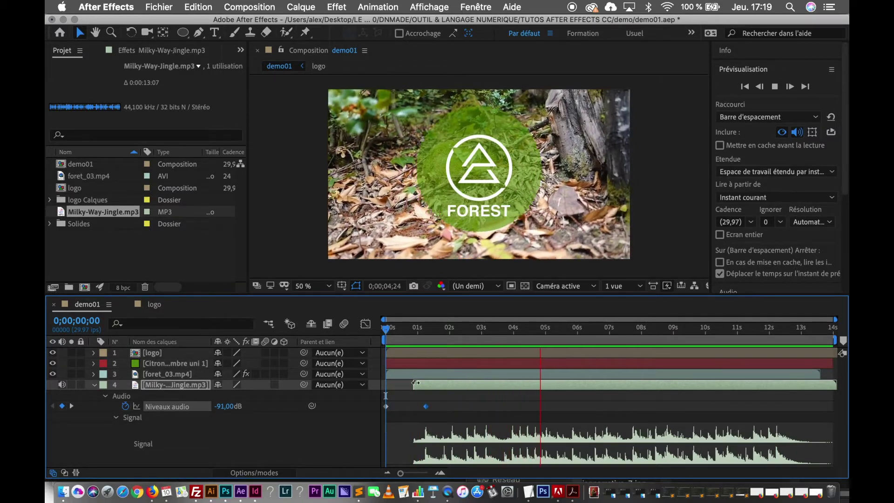
key(space)
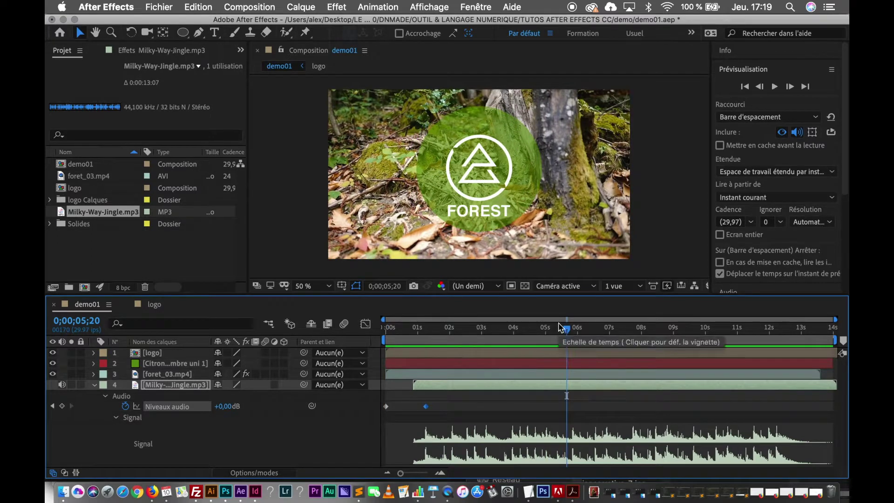
drag(568, 332, 349, 331)
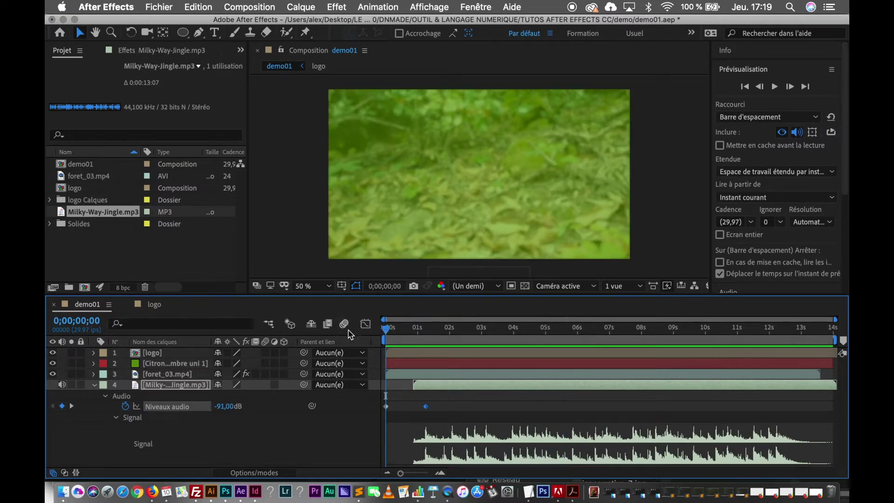
key(space)
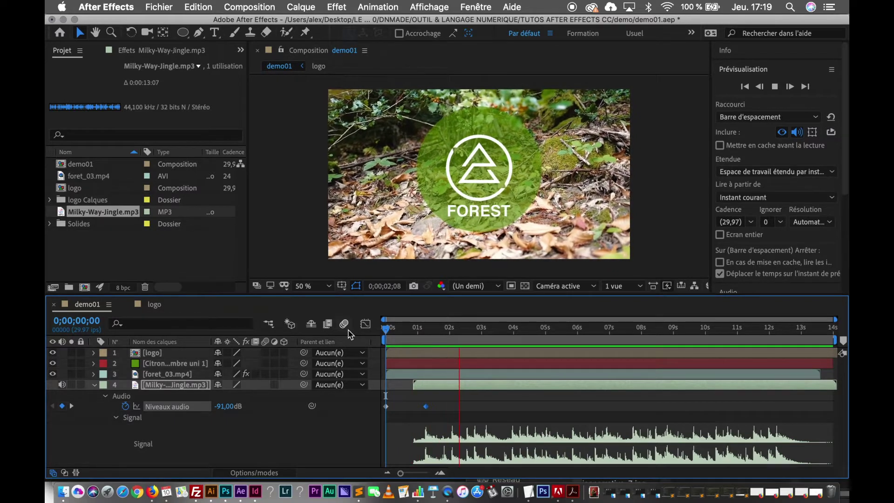
key(space)
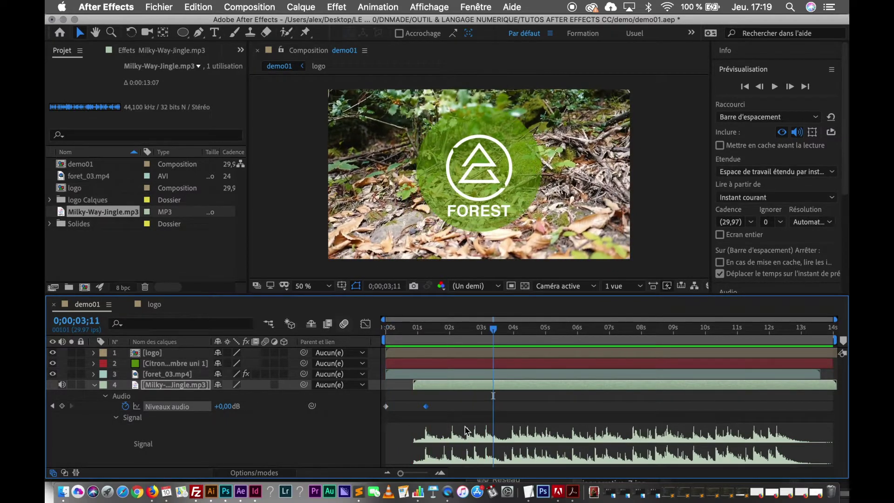
Shift the jingle layer earlier to start at about 0.4 seconds, and reveal the logo layer's Position keyframes at frame 0.
click(447, 386)
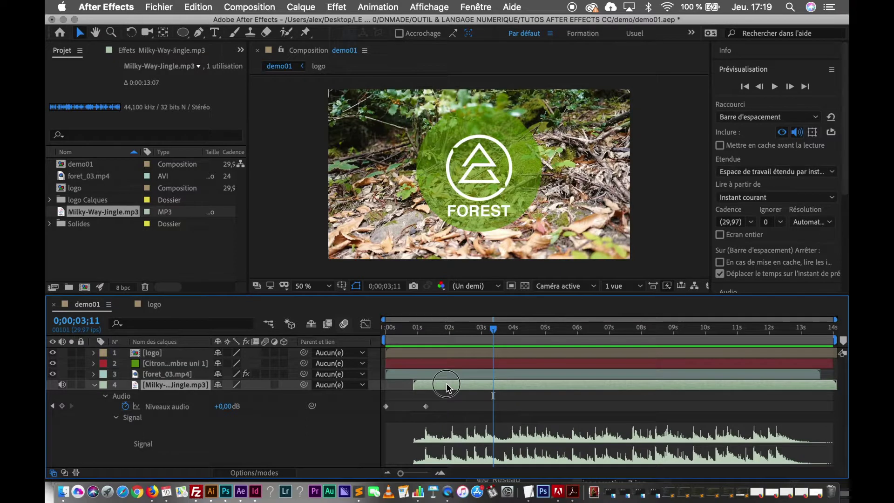
drag(447, 386, 434, 386)
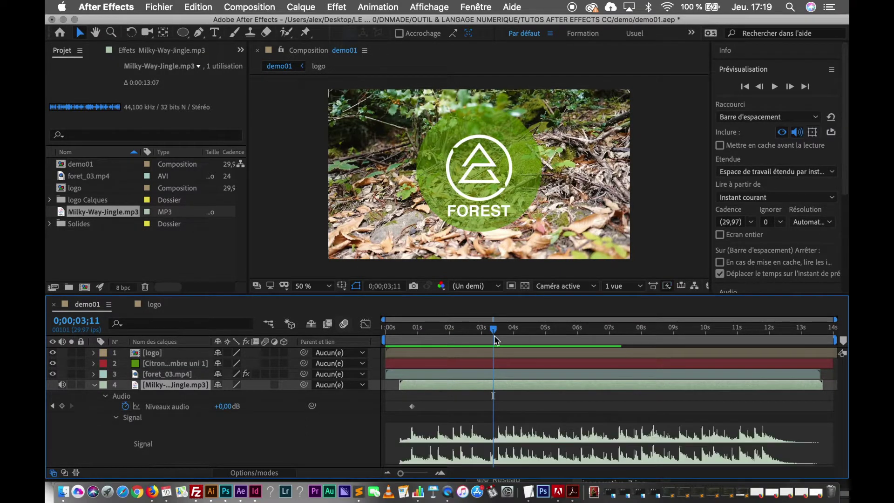
drag(494, 328, 386, 328)
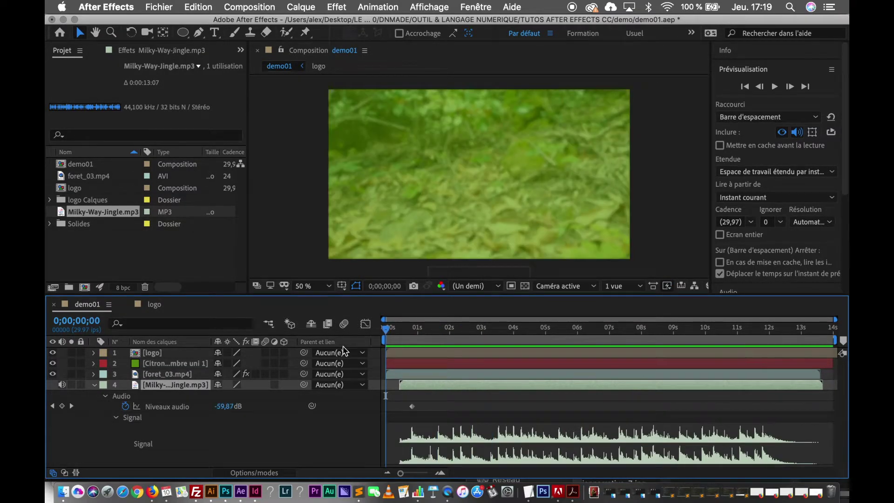
click(167, 355)
key(p)
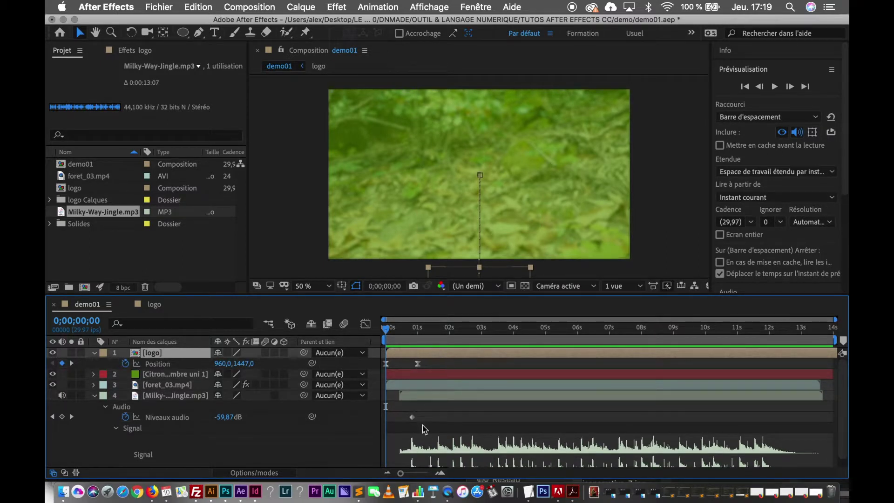
Preview the composition twice from the beginning to check the shifted jingle's timing against the logo's arrival.
key(space)
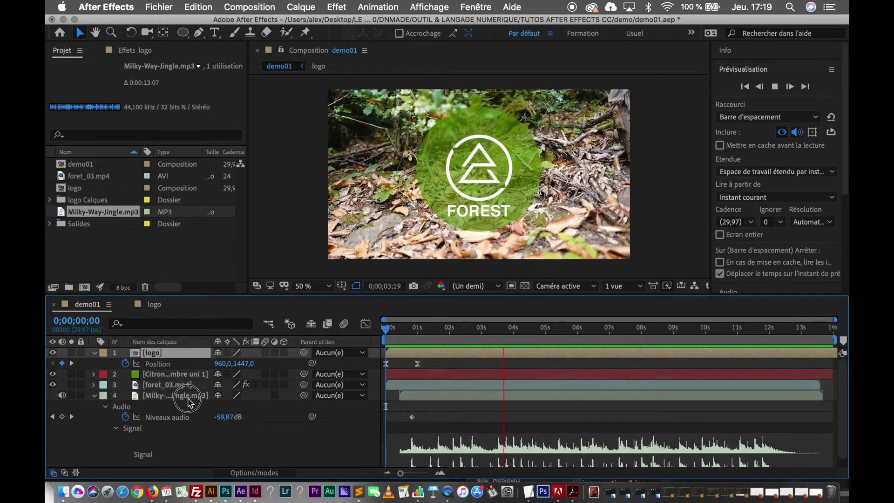
click(188, 397)
key(space)
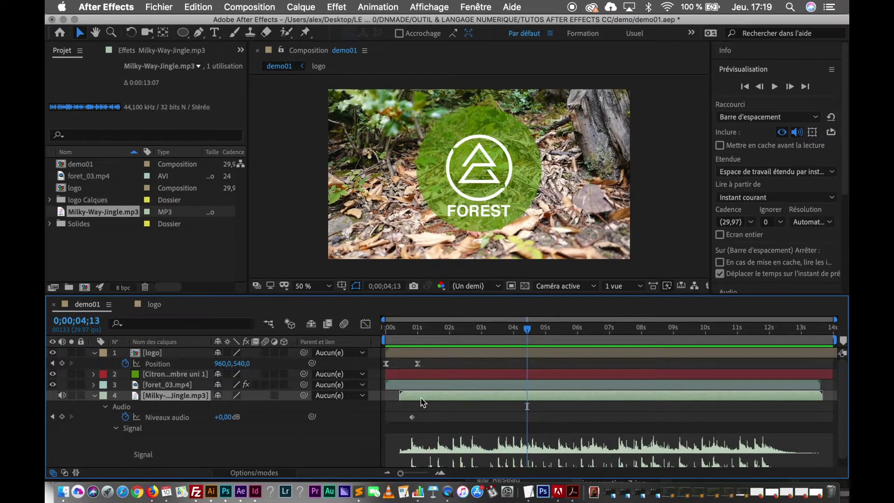
drag(528, 328, 366, 327)
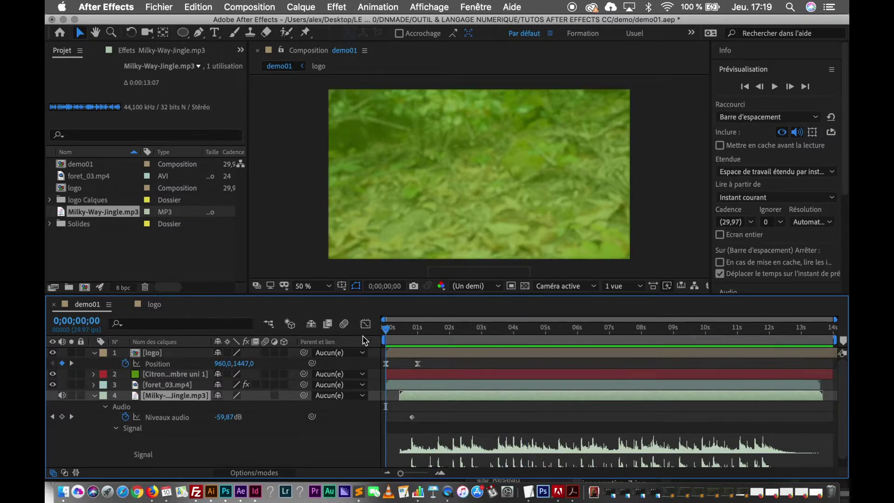
key(space)
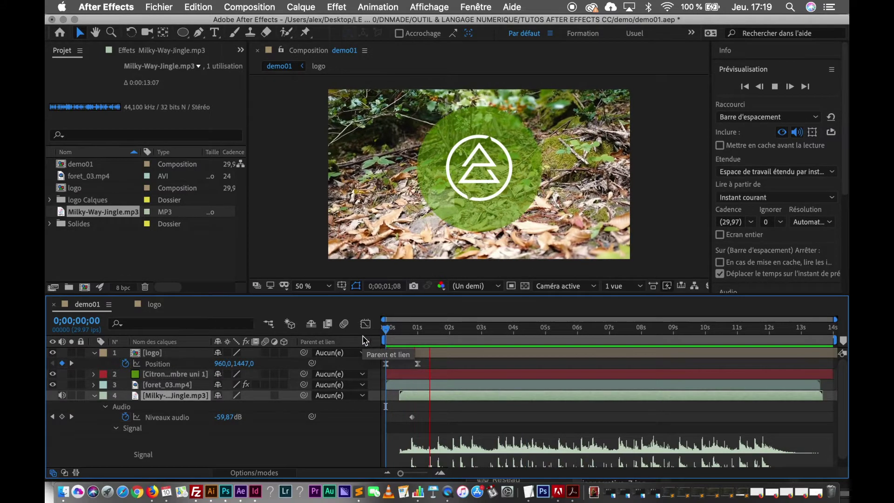
key(space)
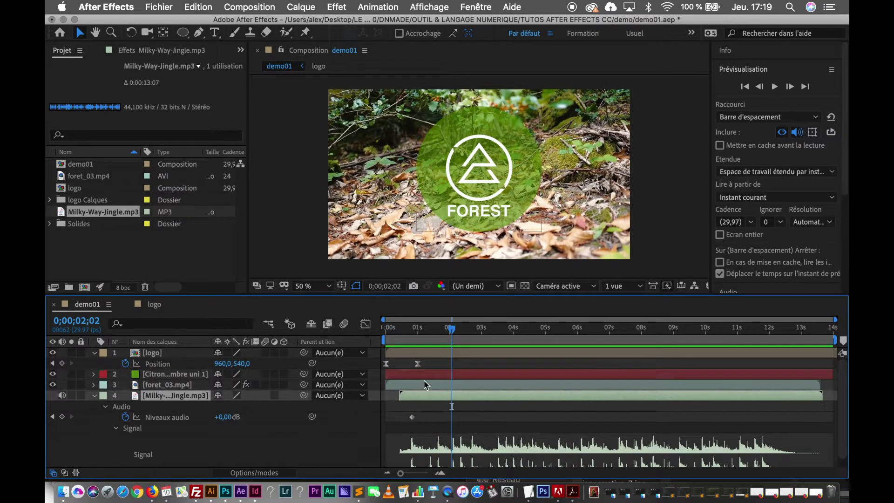
Nudge the jingle layer slightly later to align its first strong peak with the logo's second Position keyframe, and preview from the beginning.
drag(424, 401, 428, 402)
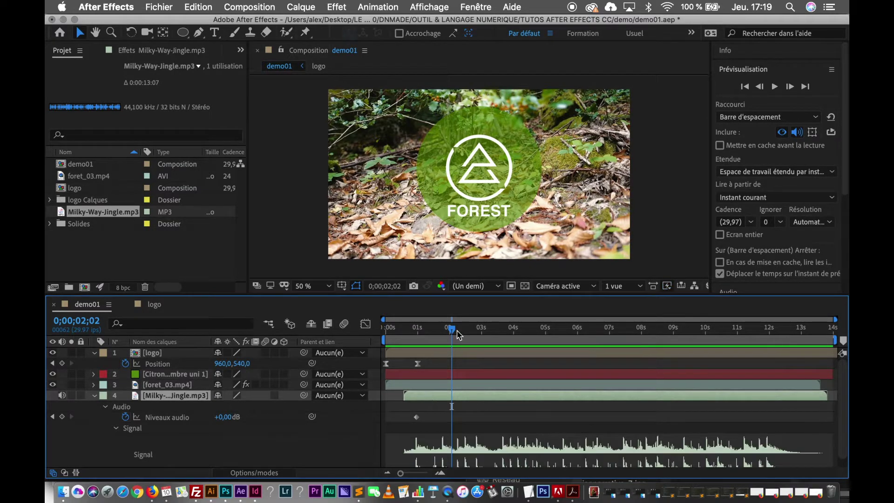
drag(451, 329, 362, 334)
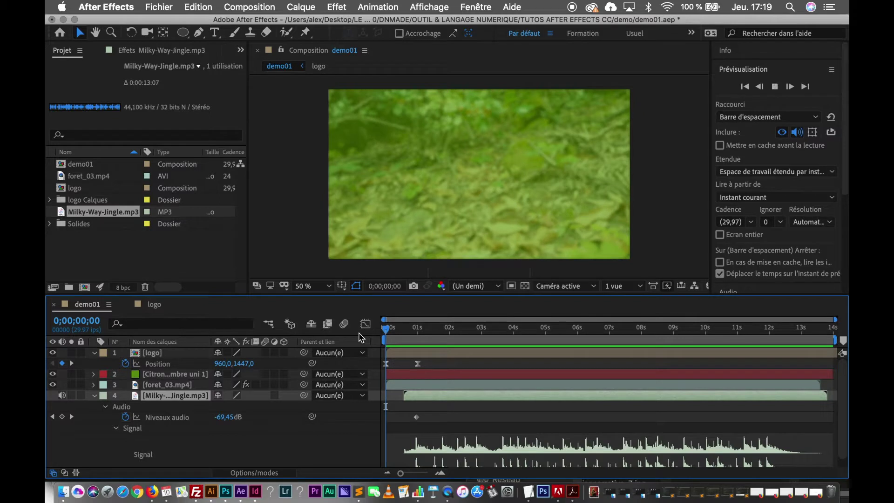
key(space)
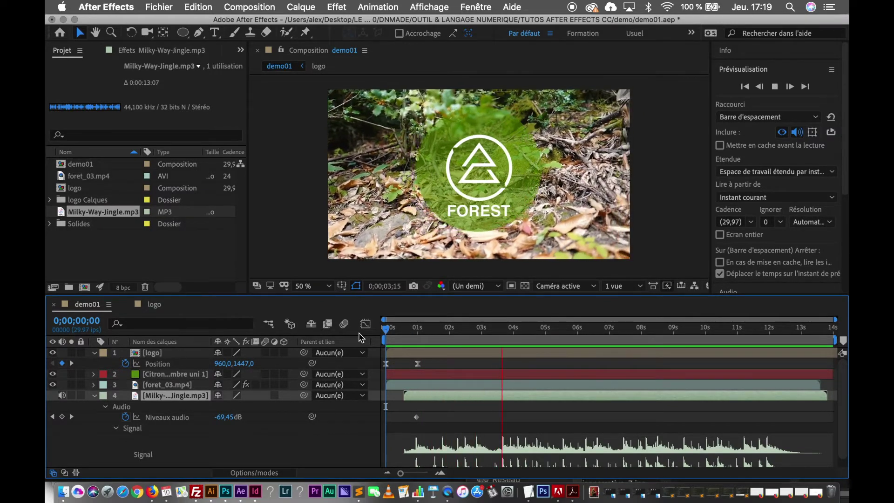
key(space)
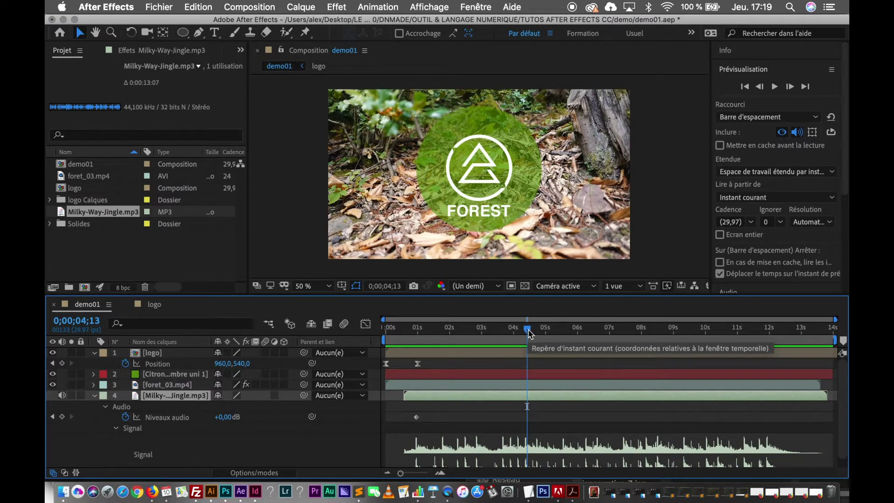
drag(529, 334, 366, 343)
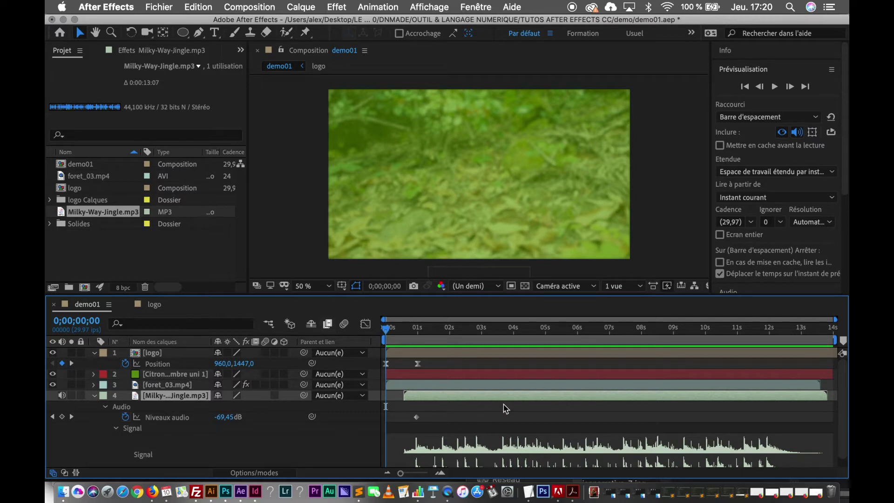
click(338, 7)
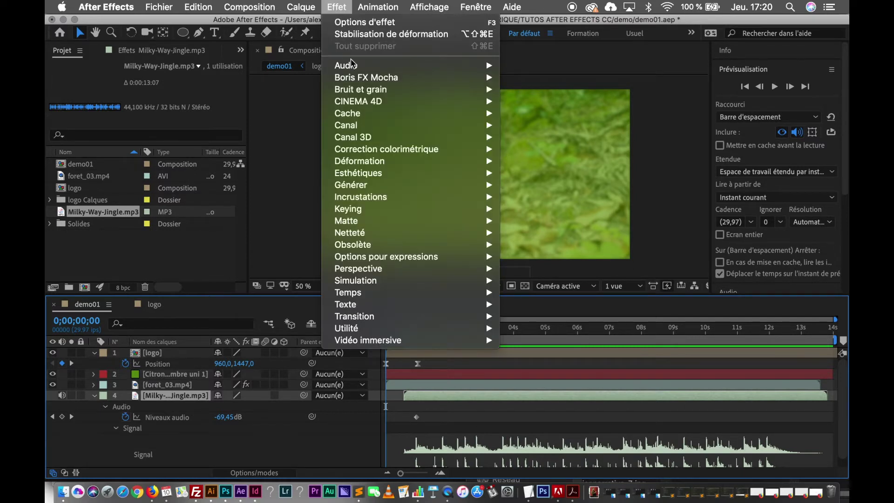
mouse_move(354, 67)
click(339, 9)
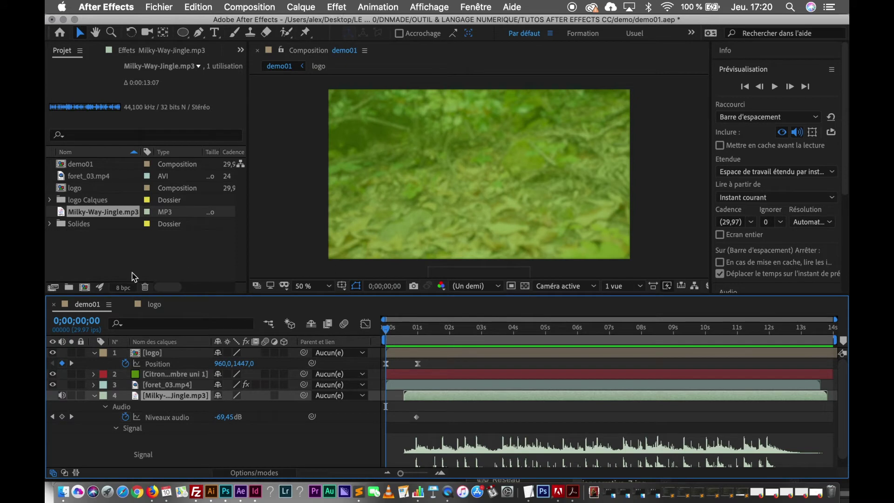